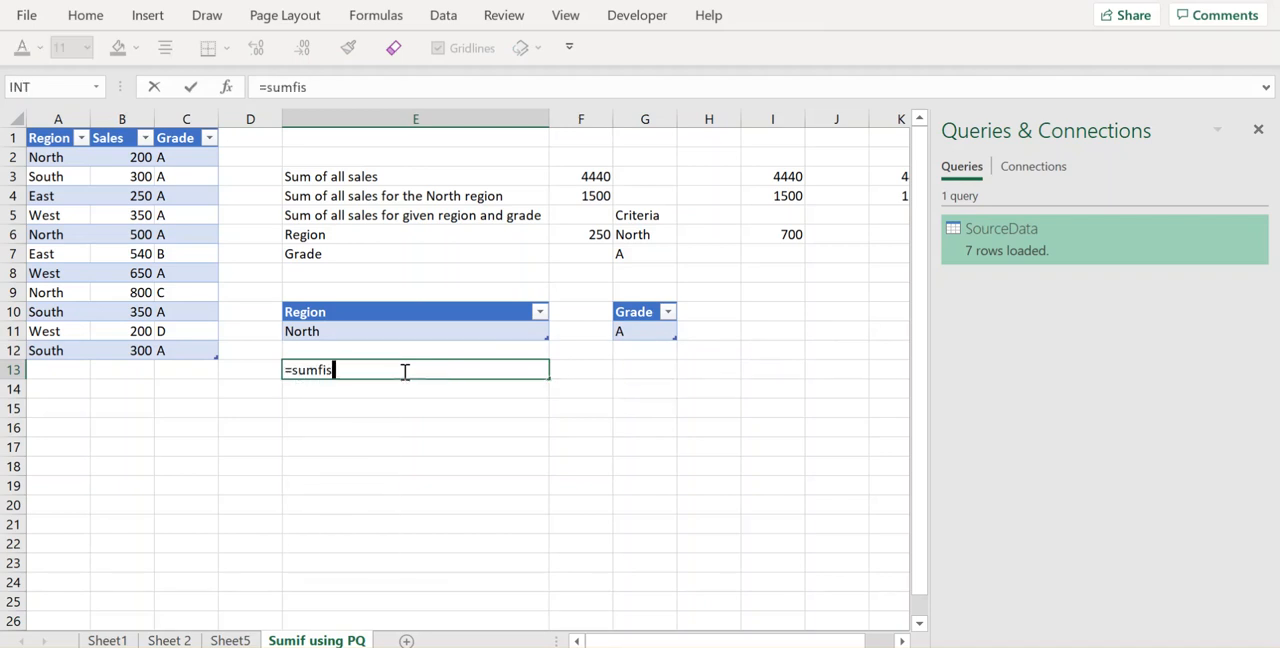
Step: Start a SUMIFS formula in E13 with the Sales column of the source table as the sum range
key(BackSpace)
key(BackSpace)
key(BackSpace)
text(ifs()
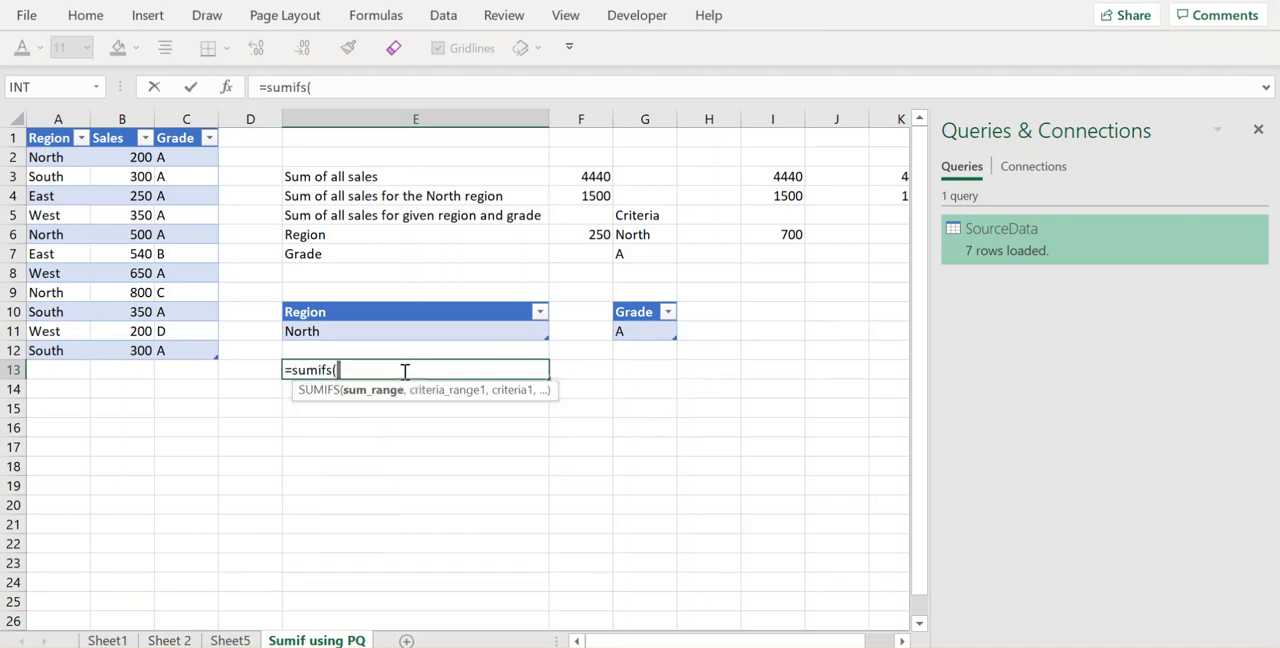
click(105, 162)
drag(105, 169, 97, 354)
text(,)
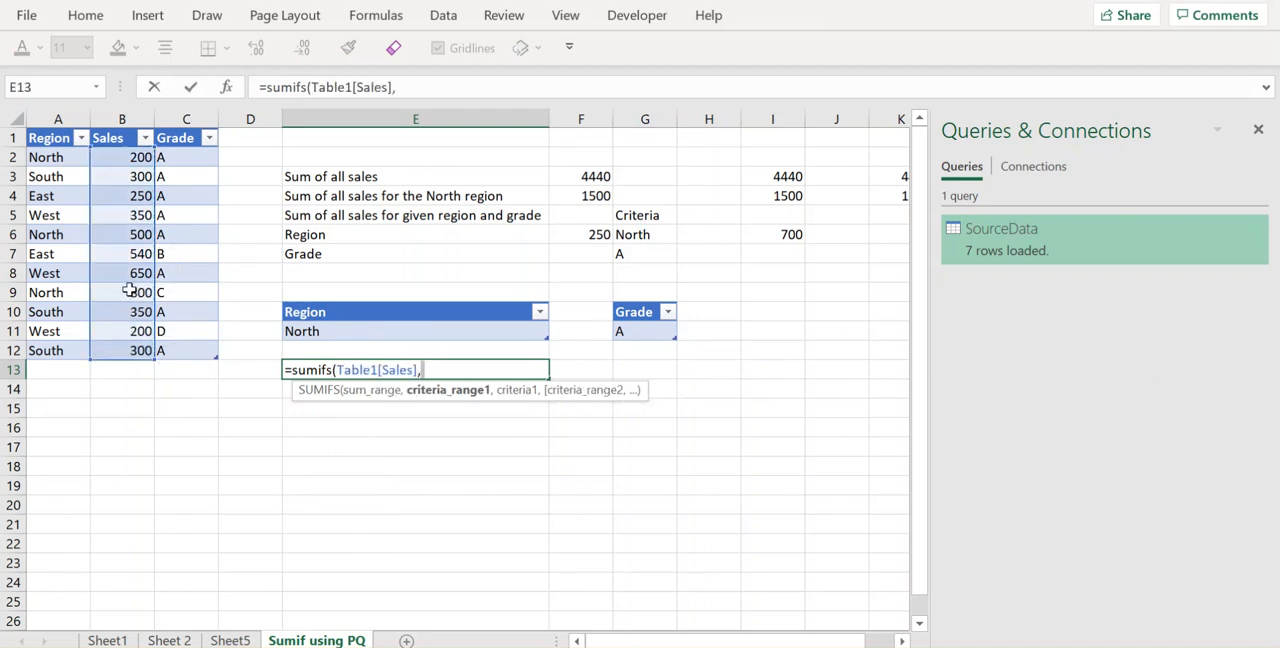
Step: Add the source table's Region column as the first criteria range, with the region in E11 as its criterion
drag(60, 165, 30, 350)
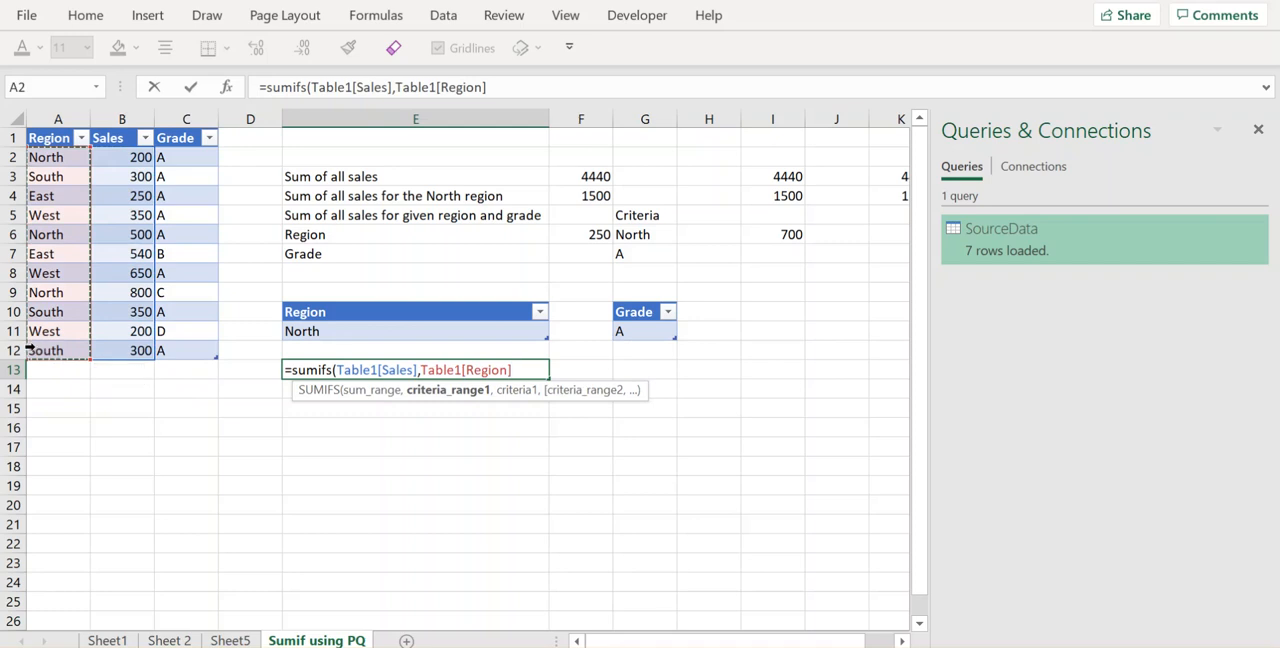
text(,)
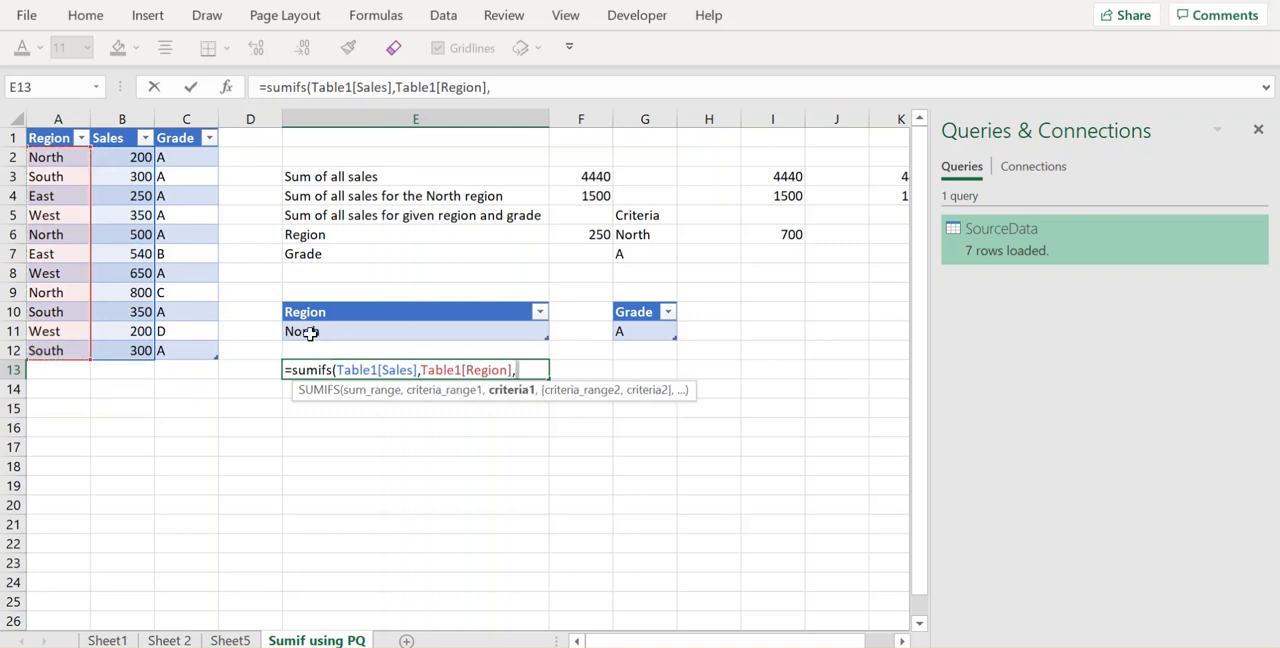
click(311, 333)
text(,)
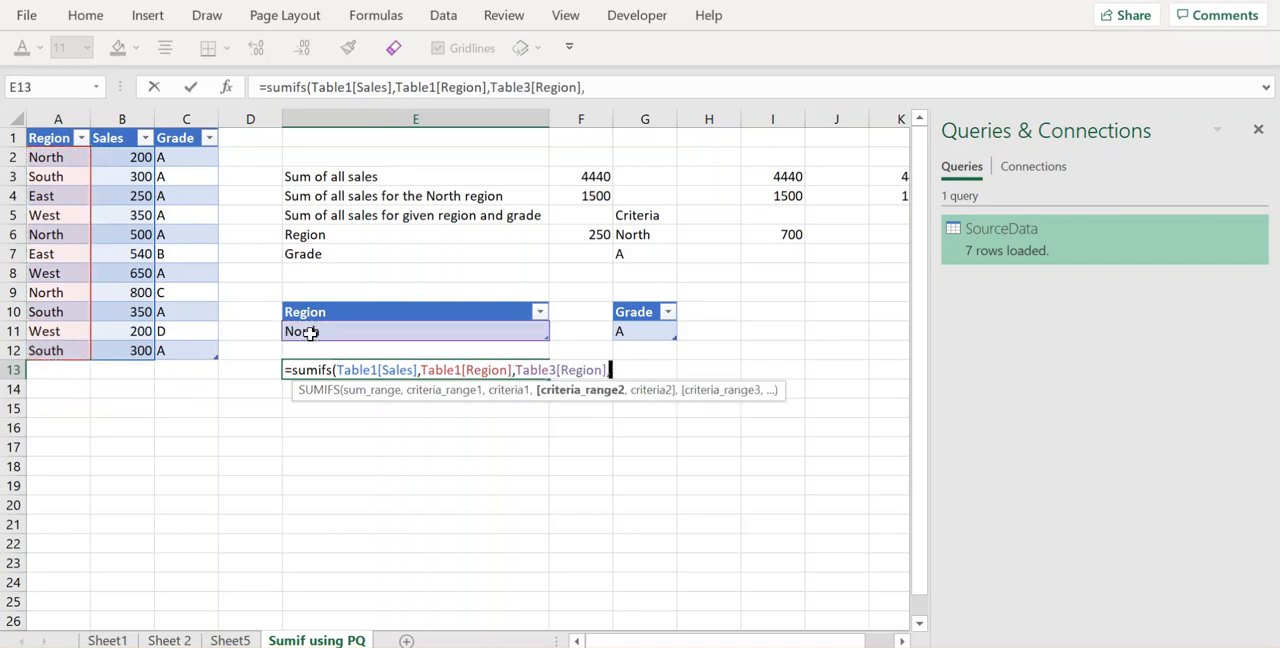
Step: Finish the SUMIFS formula with the Grade column as second criteria range and the grade in G11 as its criterion
drag(194, 160, 181, 353)
text(,)
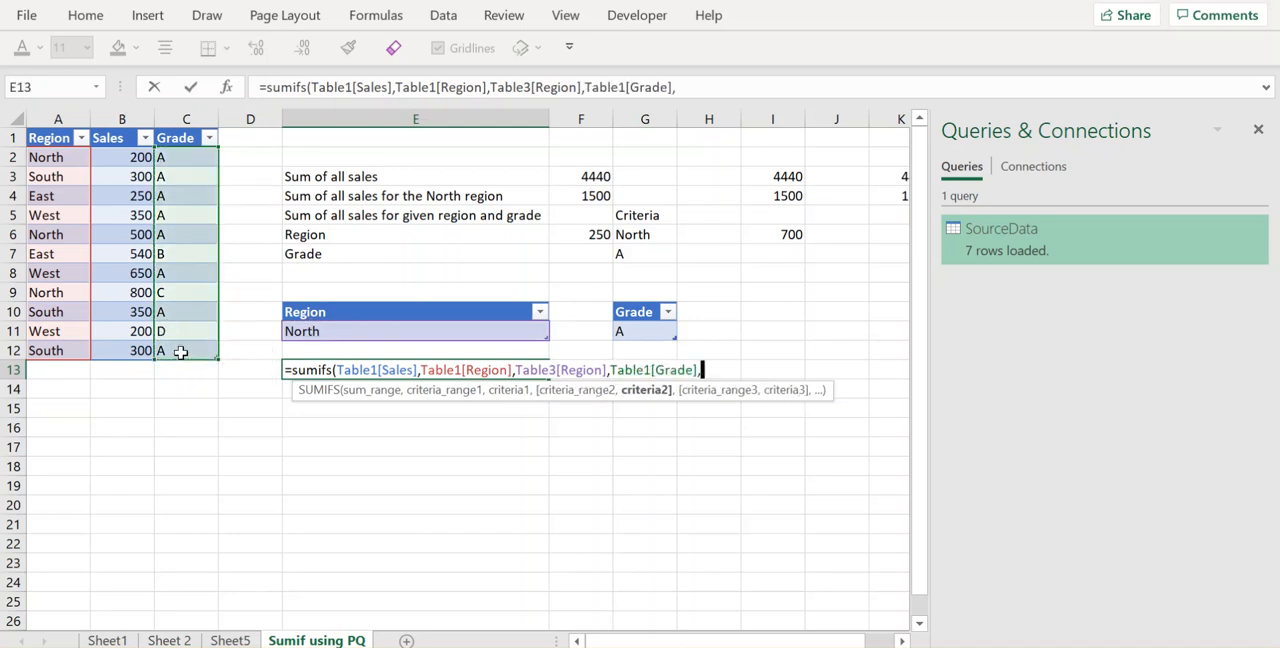
click(650, 331)
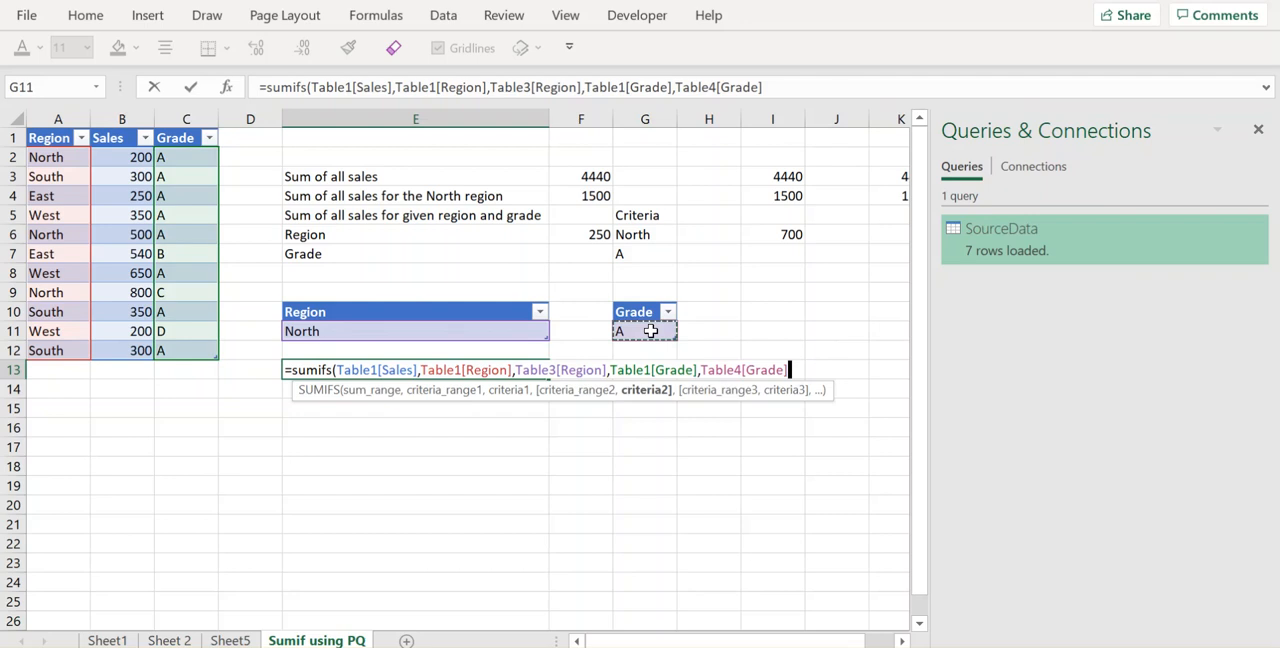
key(Return)
click(534, 369)
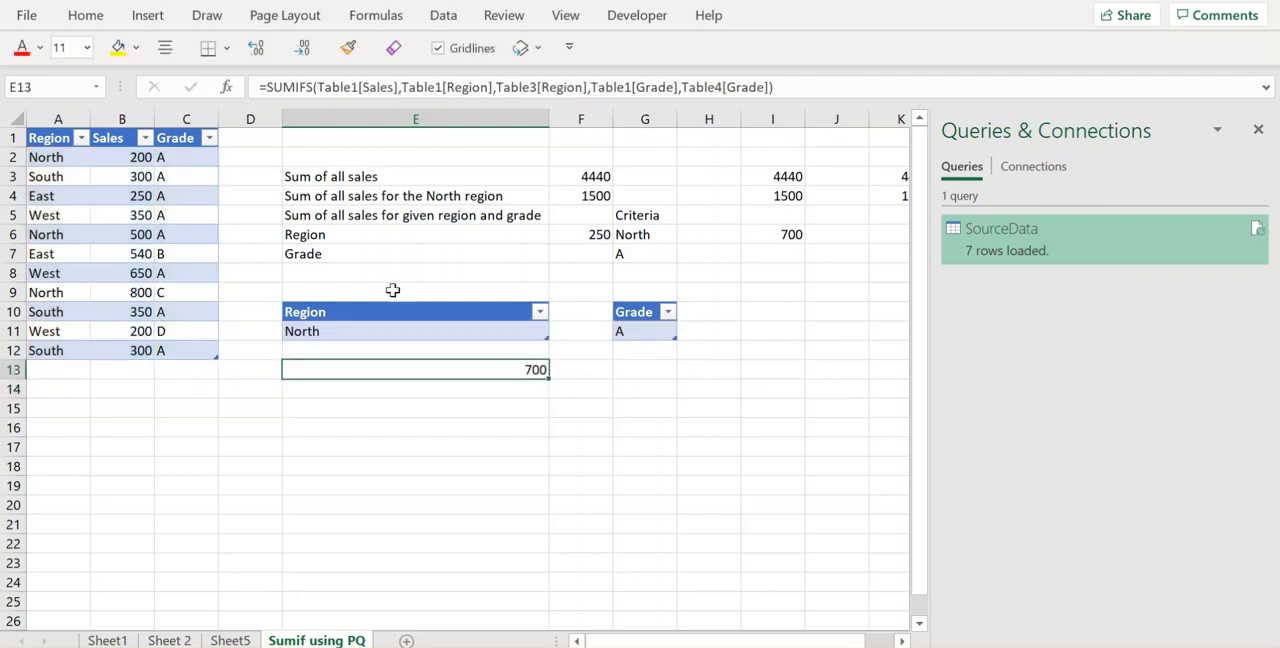
Step: Review the region and grade criteria cells and the summary table on Sheet5, and return to the Sumif using PQ sheet
click(354, 333)
click(622, 333)
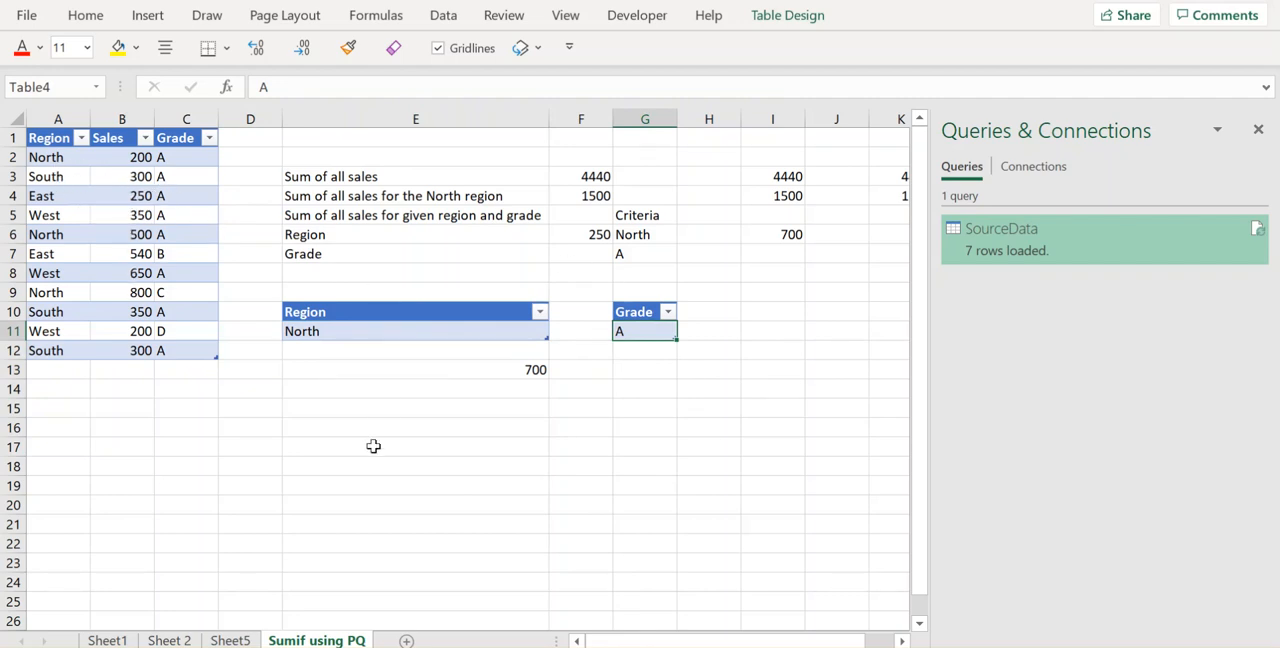
click(248, 640)
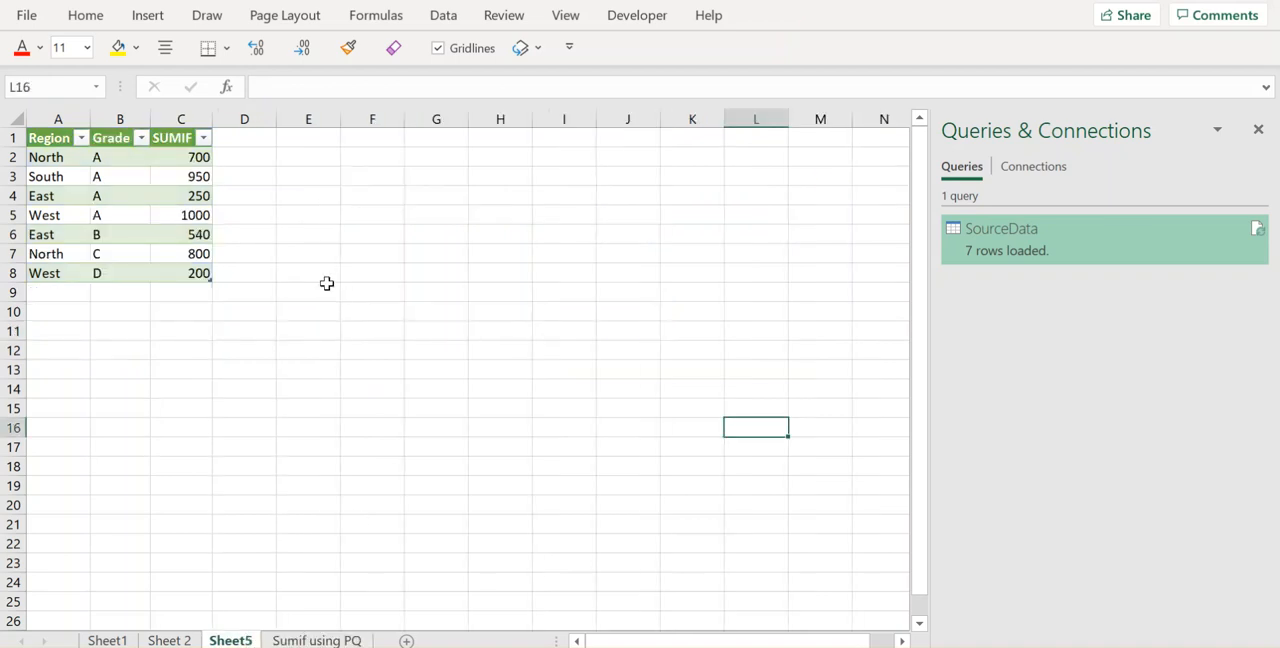
click(324, 290)
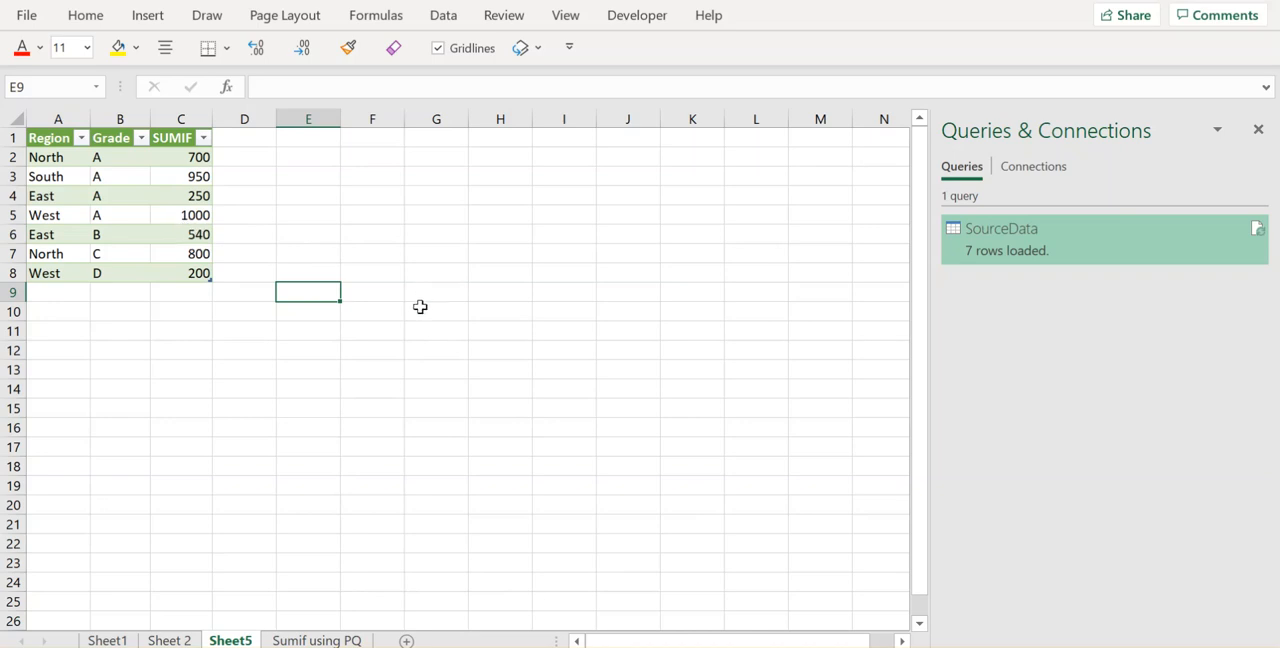
click(316, 639)
click(435, 505)
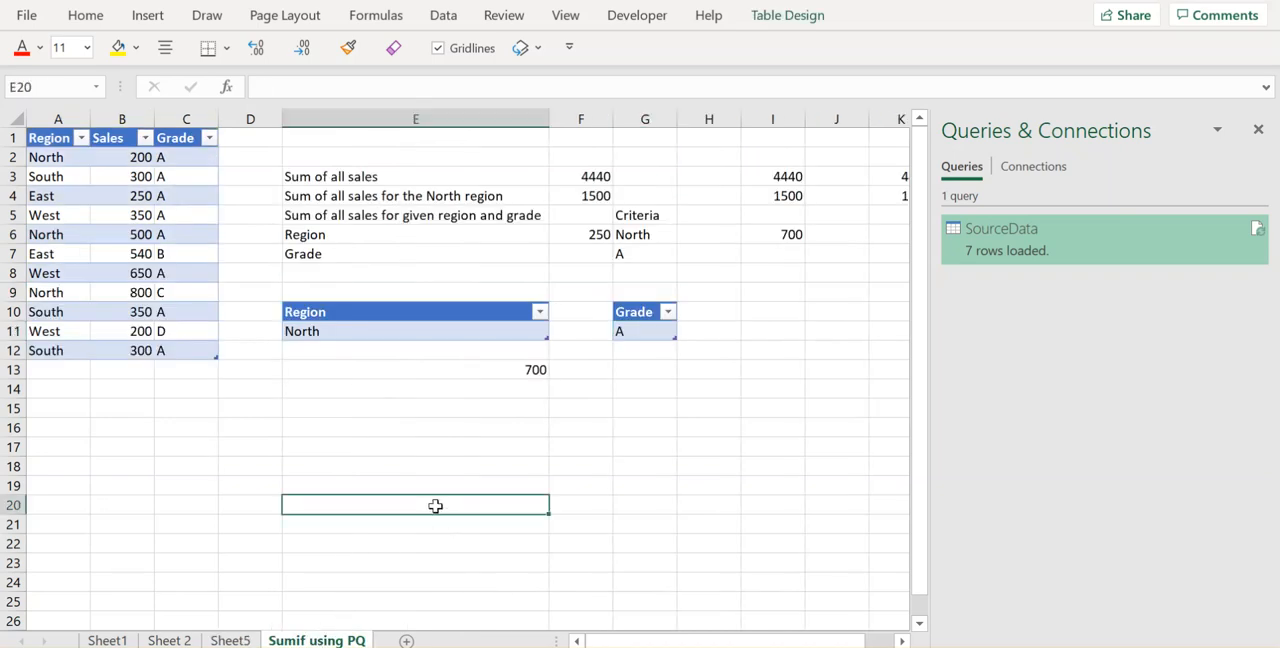
Step: Load the source table with Region, Sales and Grade into the Power Query Editor as a new query
click(138, 251)
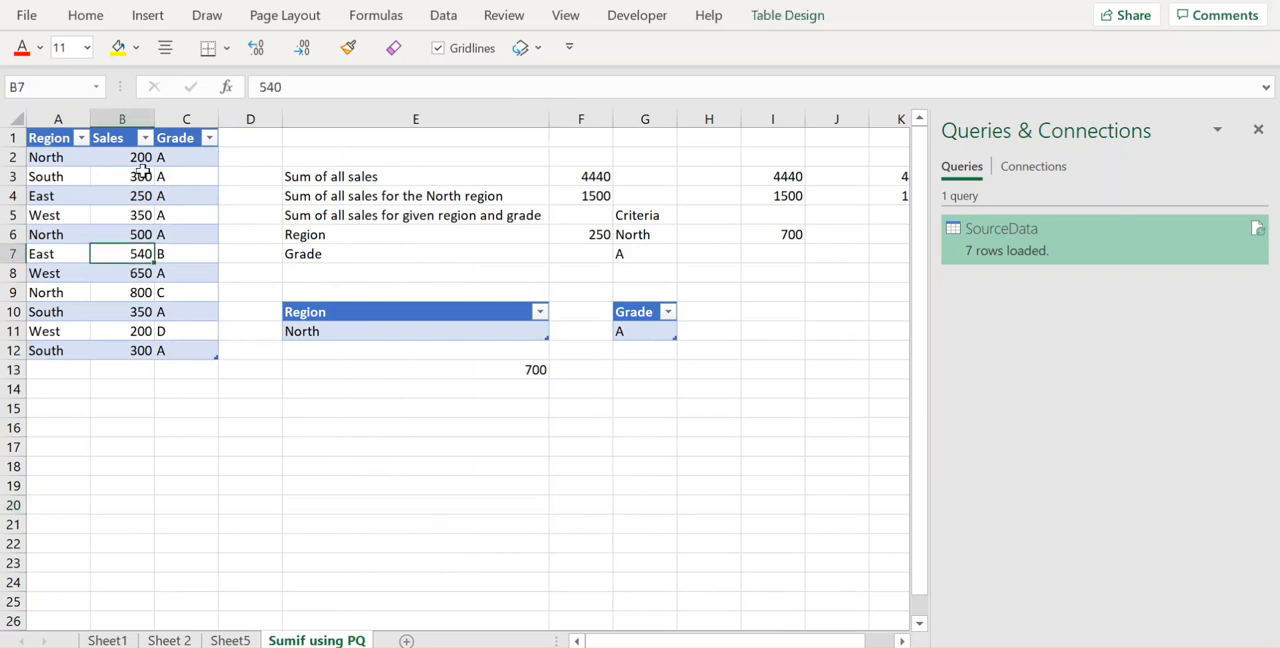
click(148, 18)
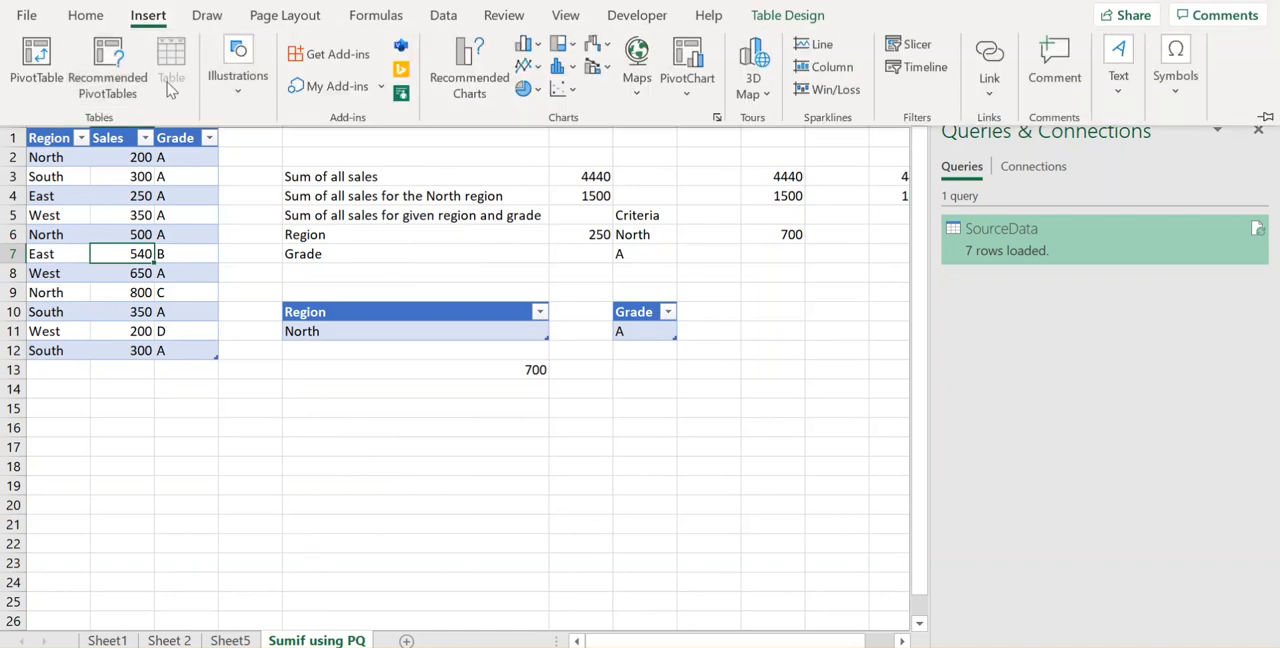
click(198, 232)
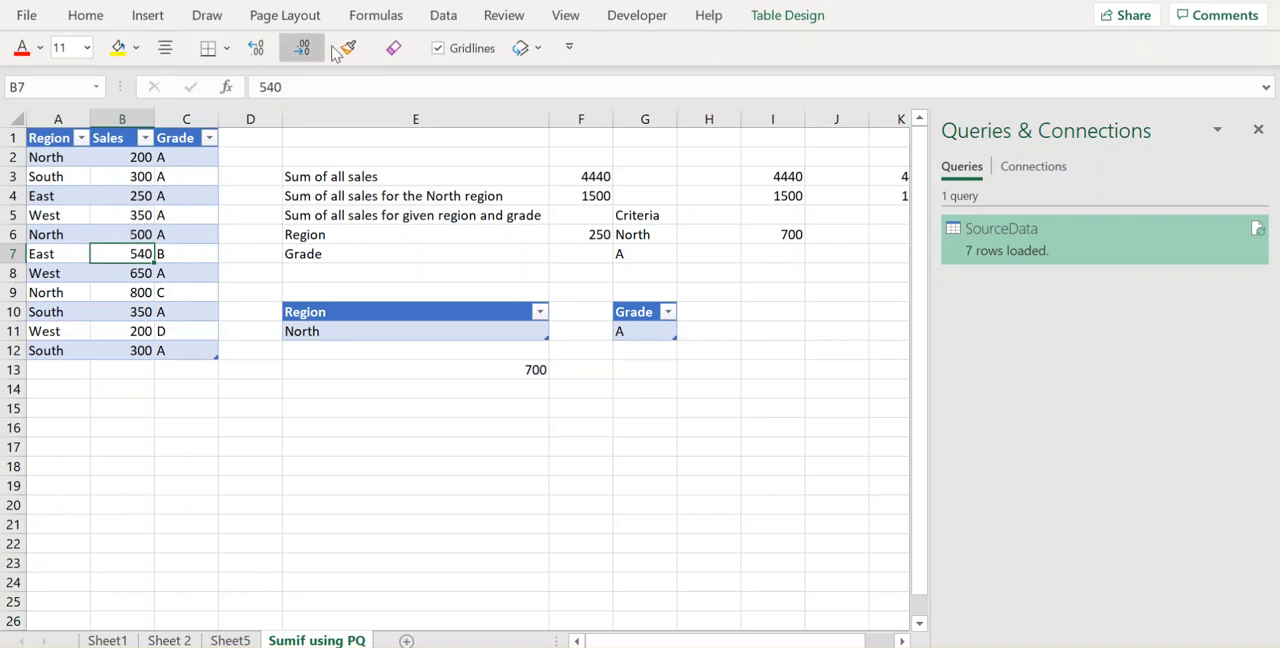
click(455, 22)
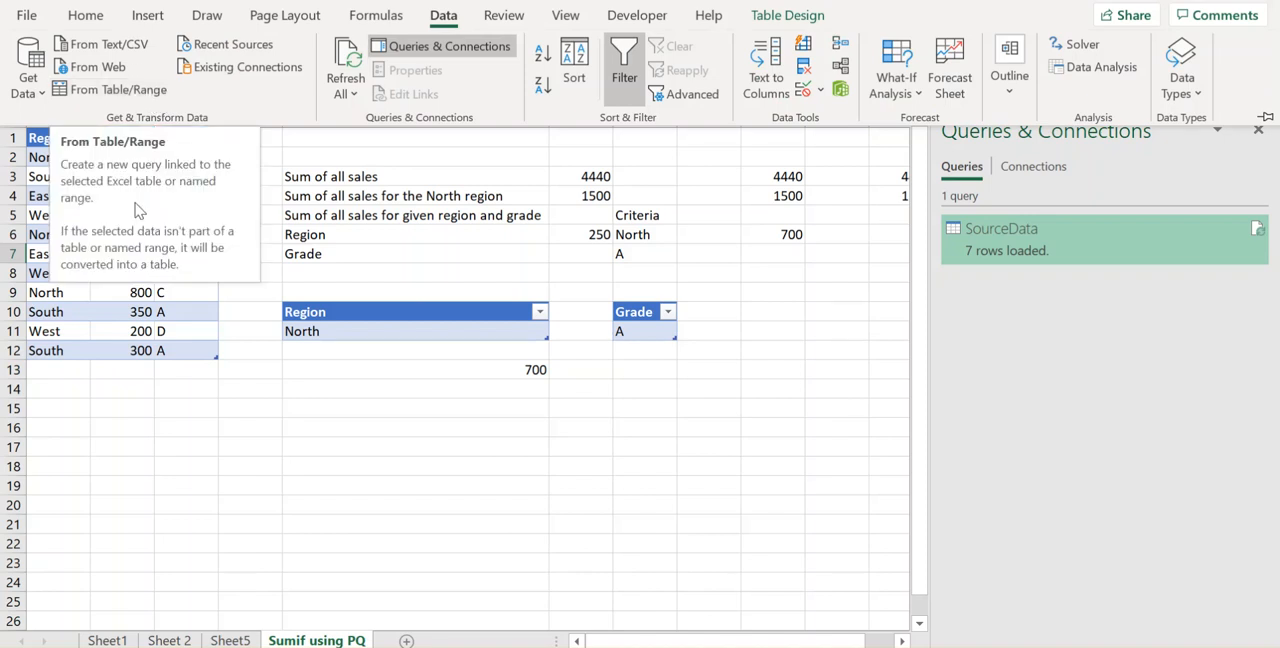
click(132, 302)
click(117, 234)
right_click(117, 234)
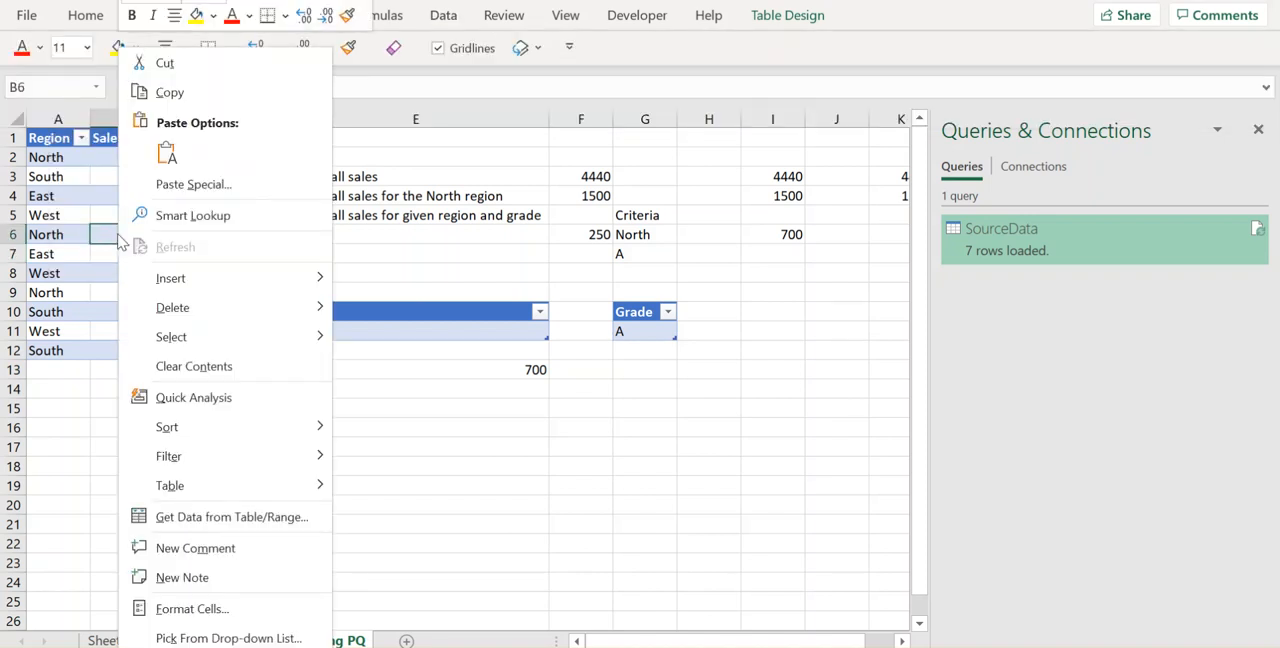
click(194, 517)
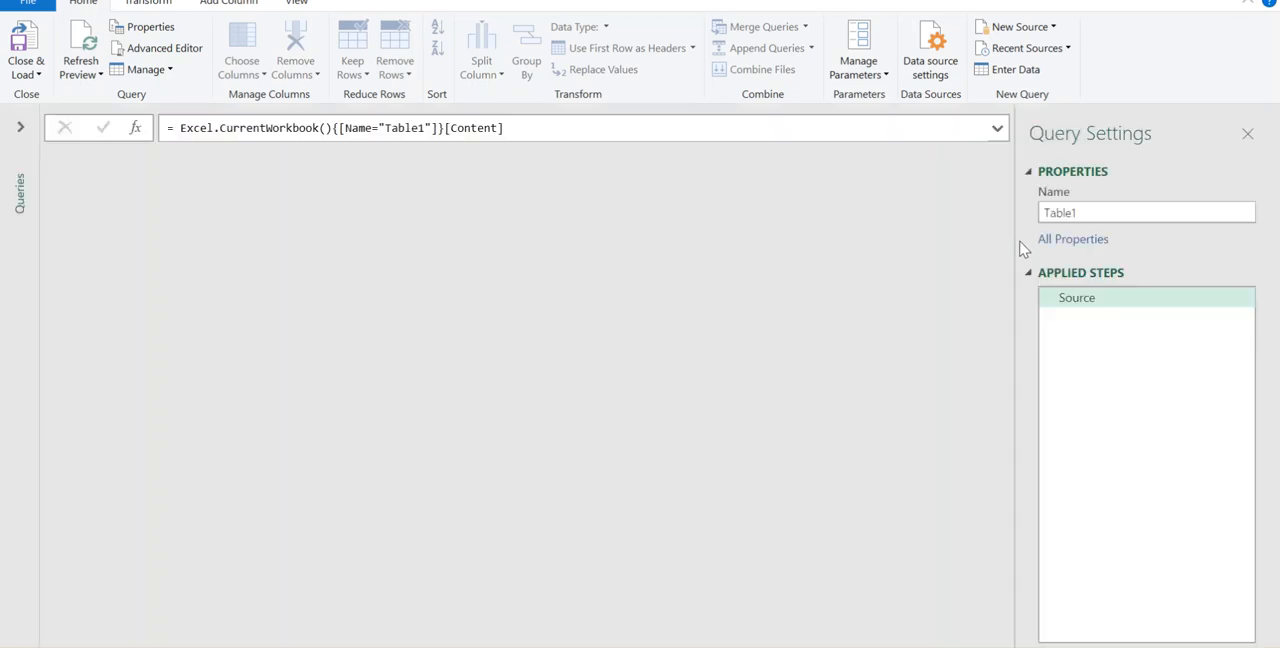
Step: Rename the query as SalesData
double_click(1063, 213)
key(BackSpace)
text(SalesData)
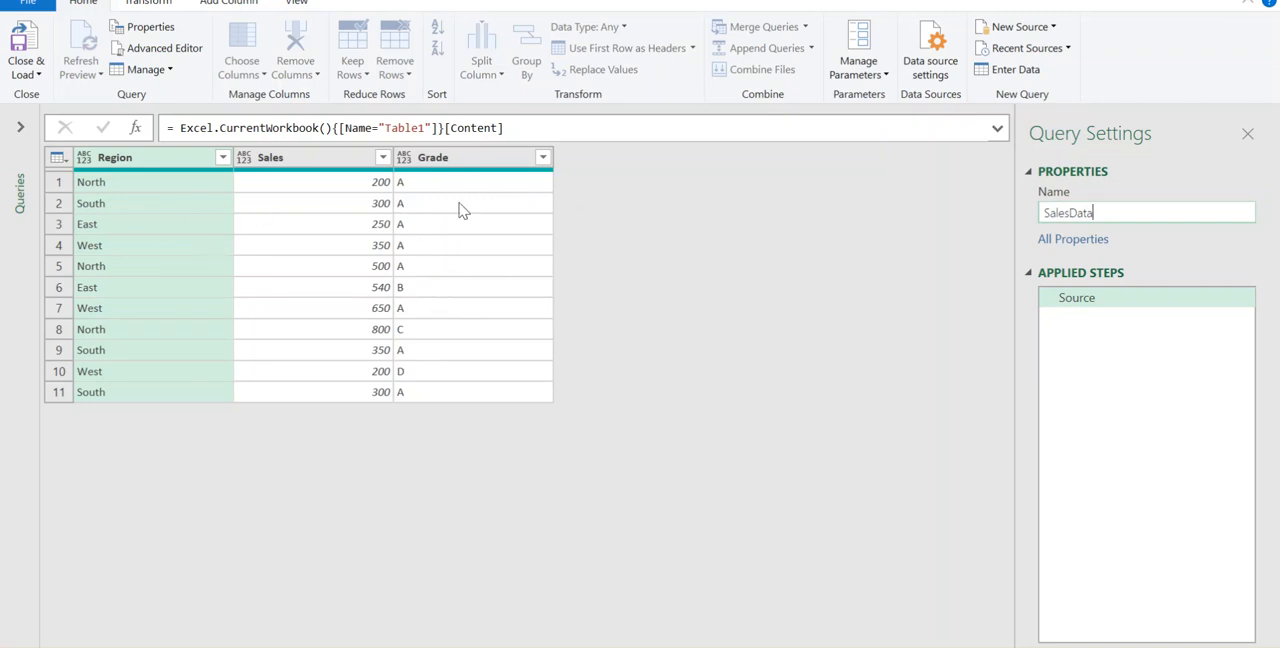
Step: Set up an advanced Group By on the query with Region and Grade as the grouping columns
click(150, 3)
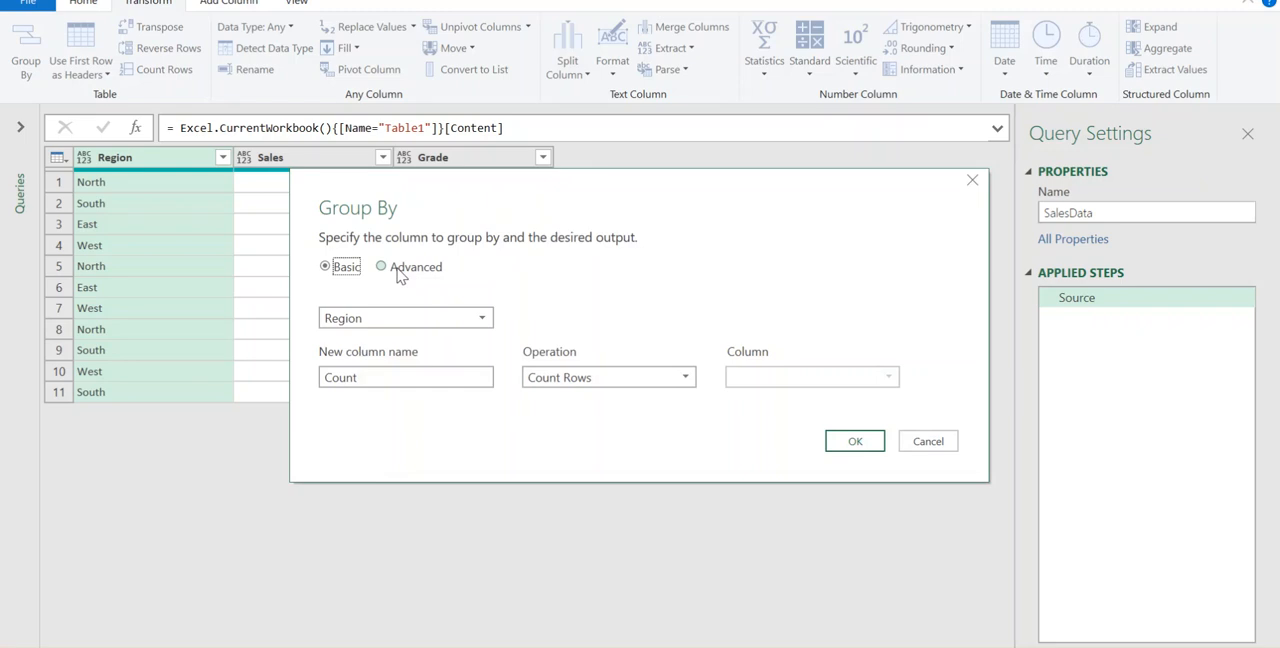
click(398, 274)
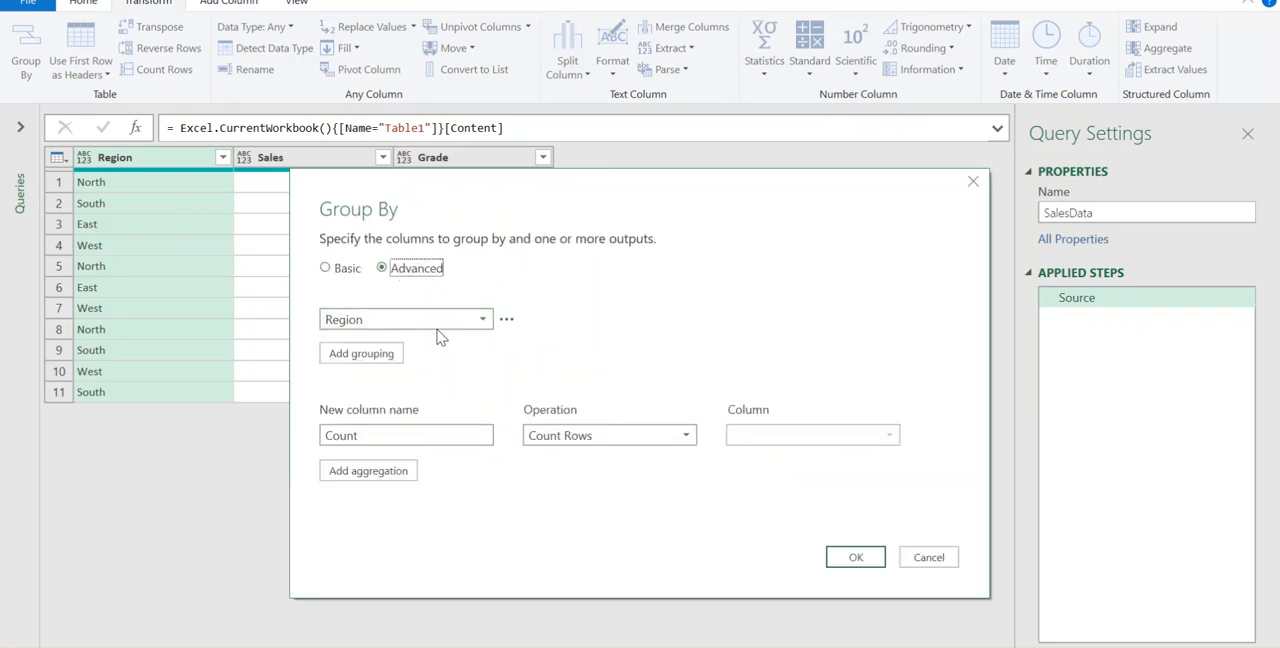
click(453, 322)
click(453, 322)
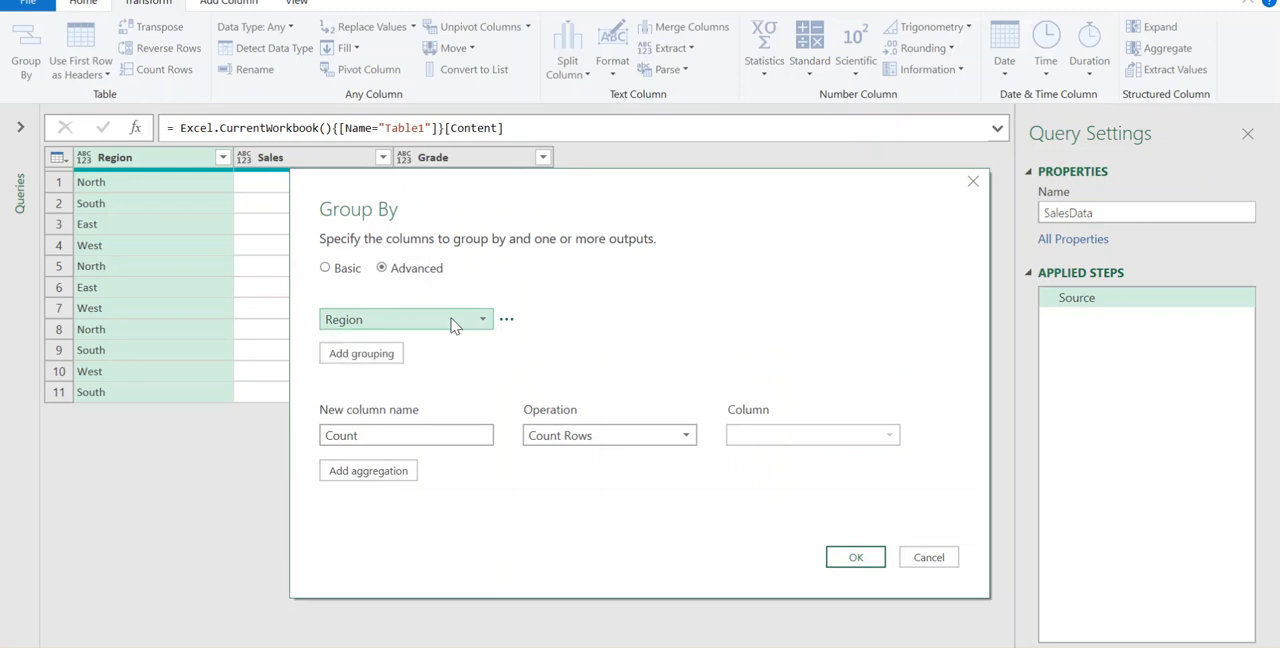
click(395, 358)
click(400, 354)
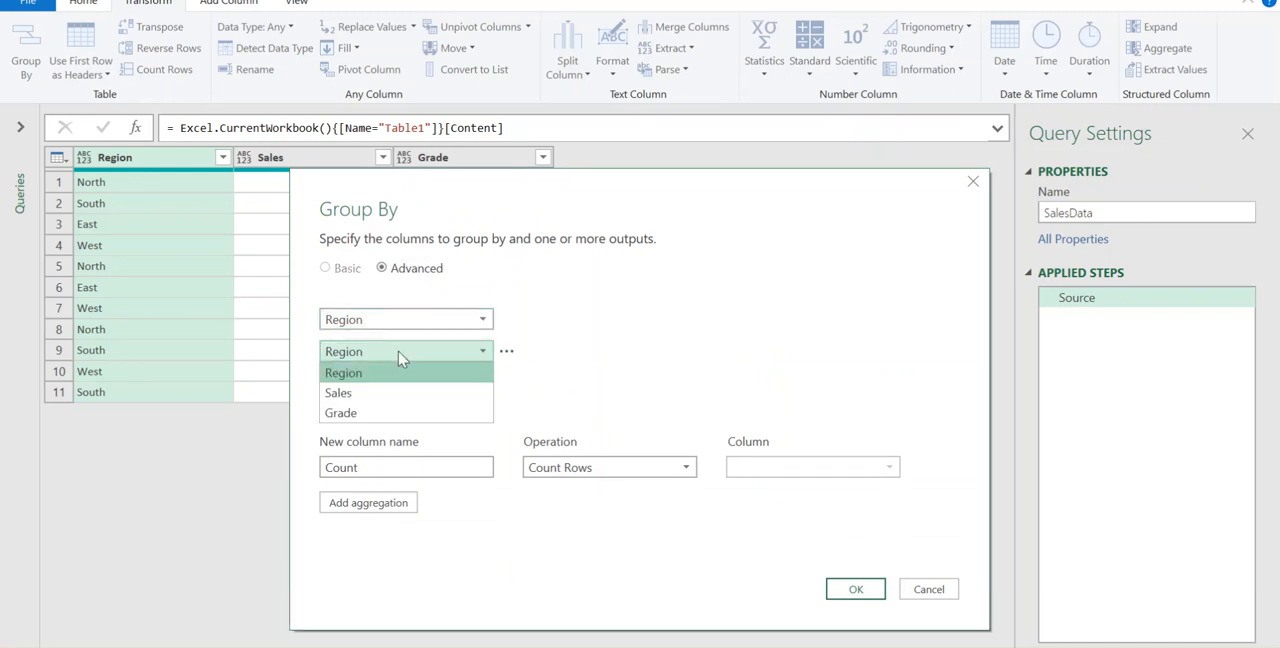
click(383, 422)
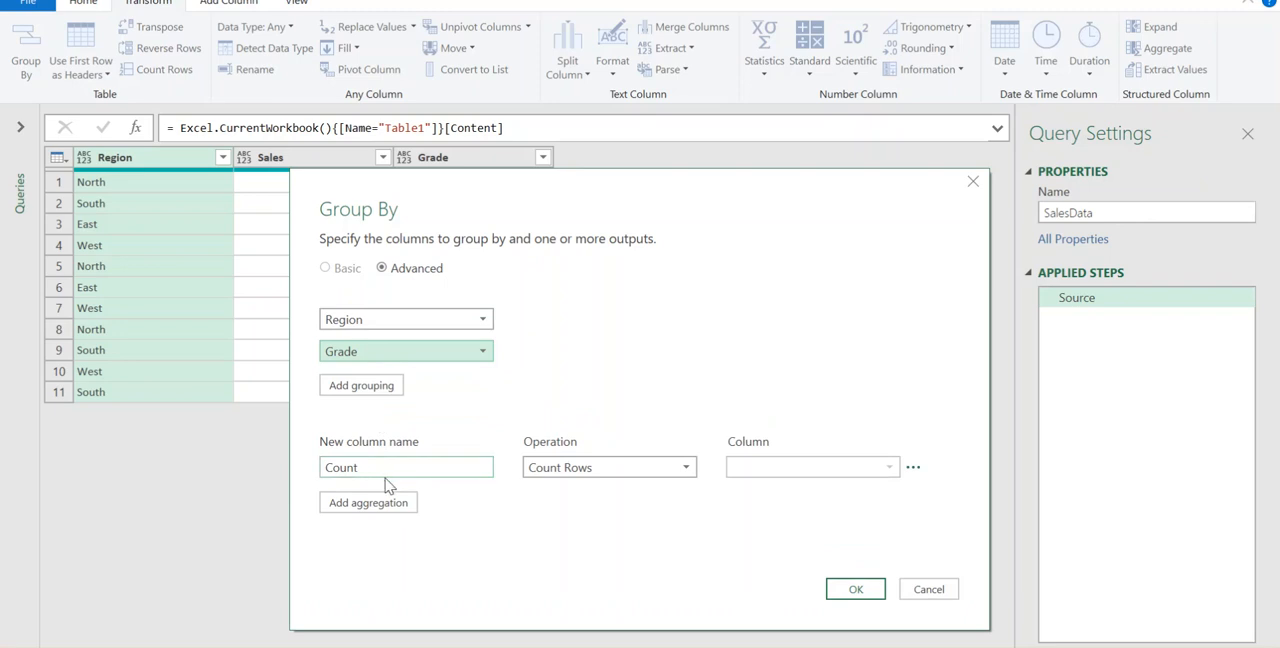
Step: Define the aggregation column Conditional Sum as the Sum of the Sales column and apply the grouping
double_click(386, 467)
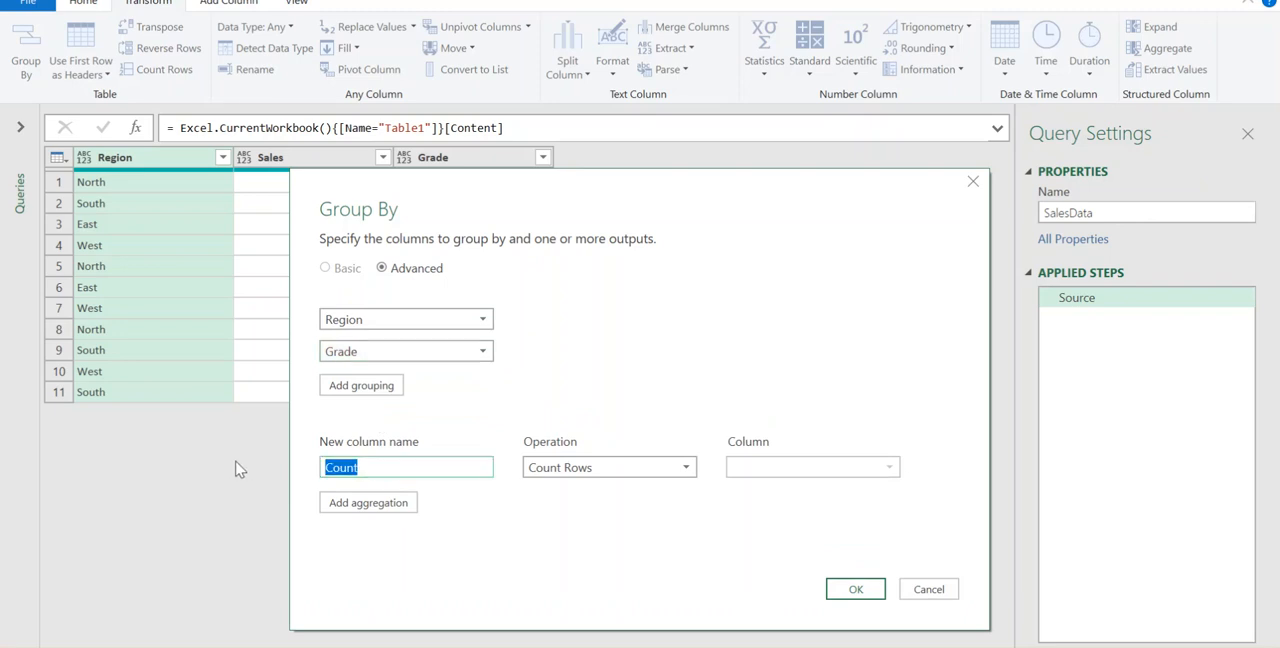
text(Conditional Sum)
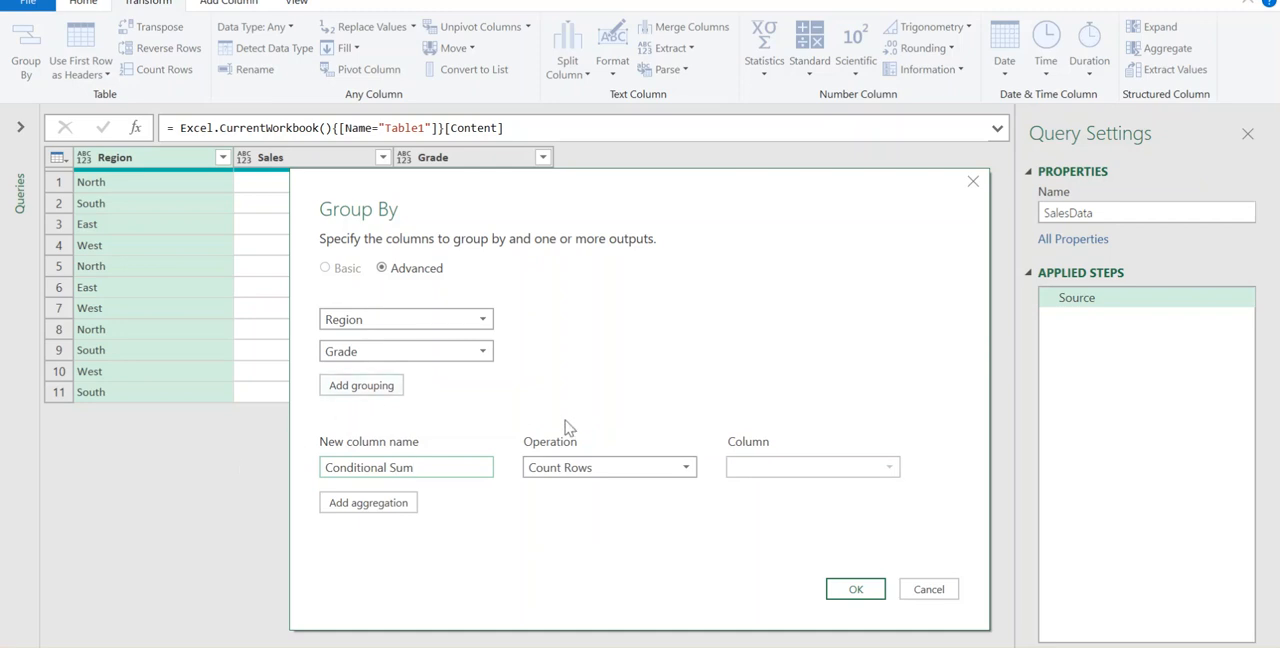
click(640, 483)
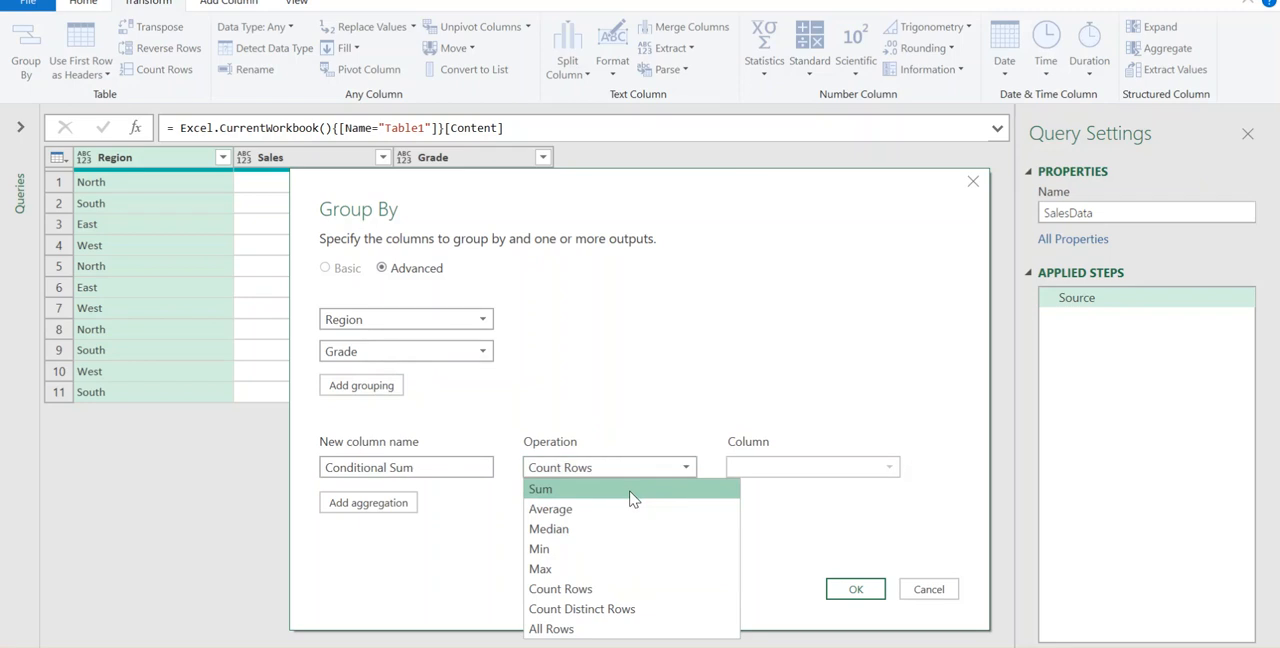
click(634, 490)
click(788, 468)
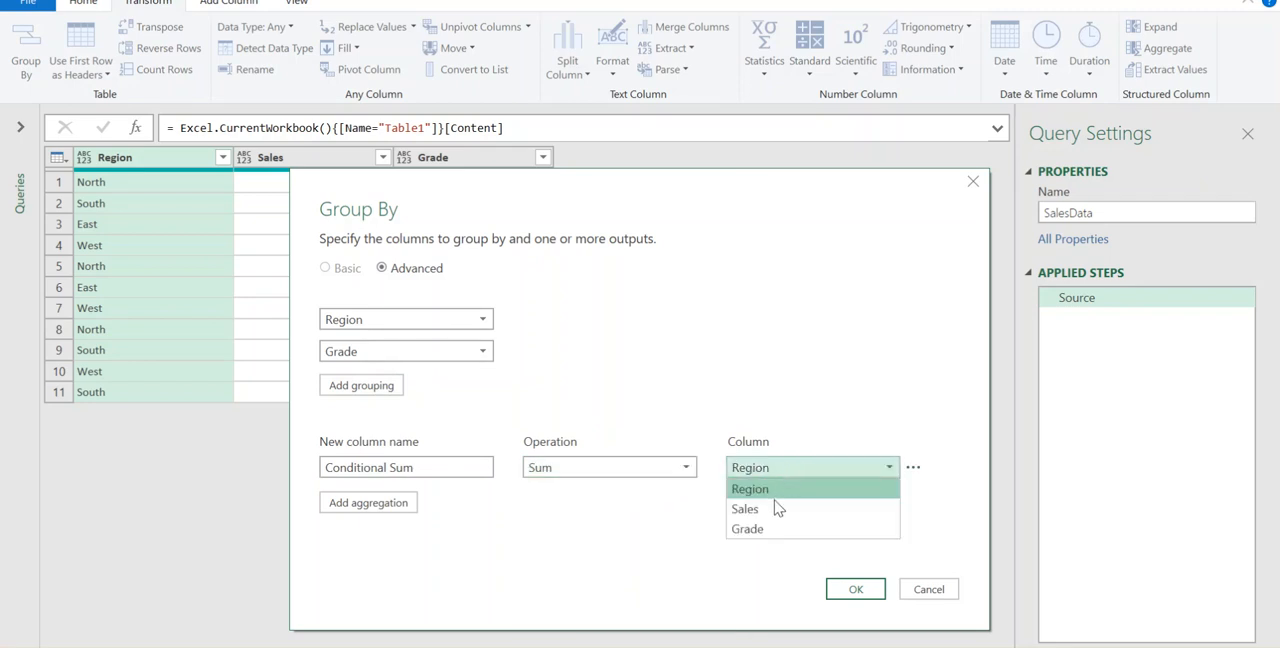
click(778, 510)
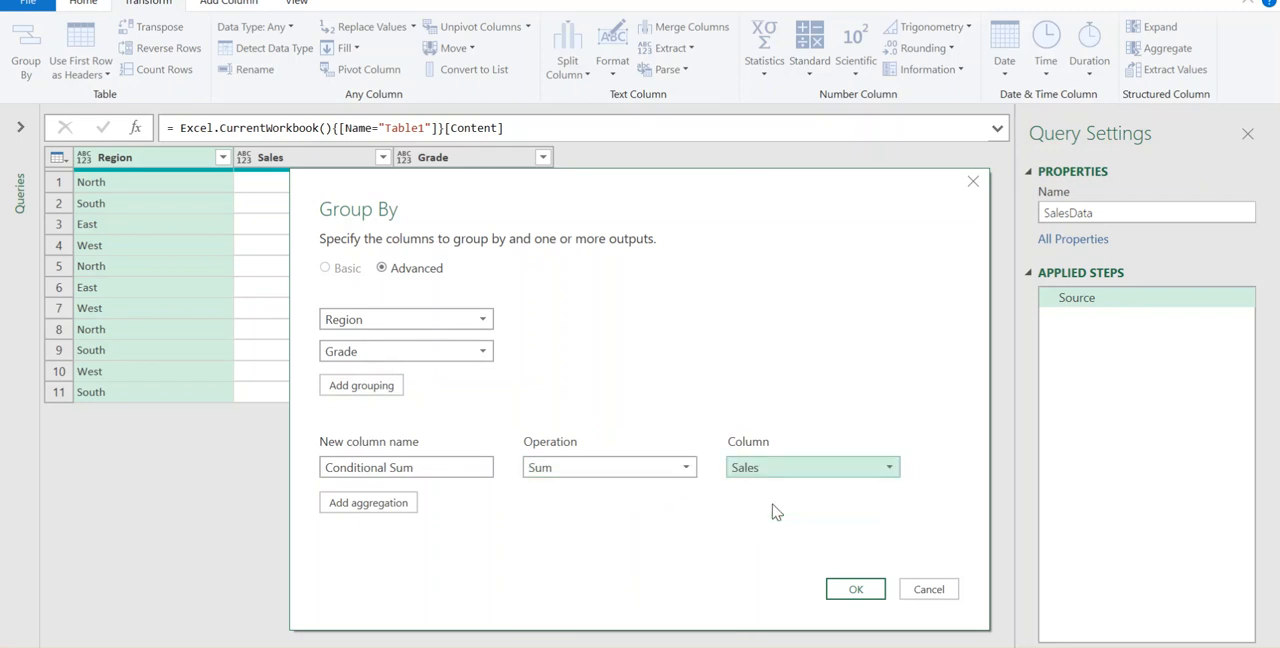
click(876, 596)
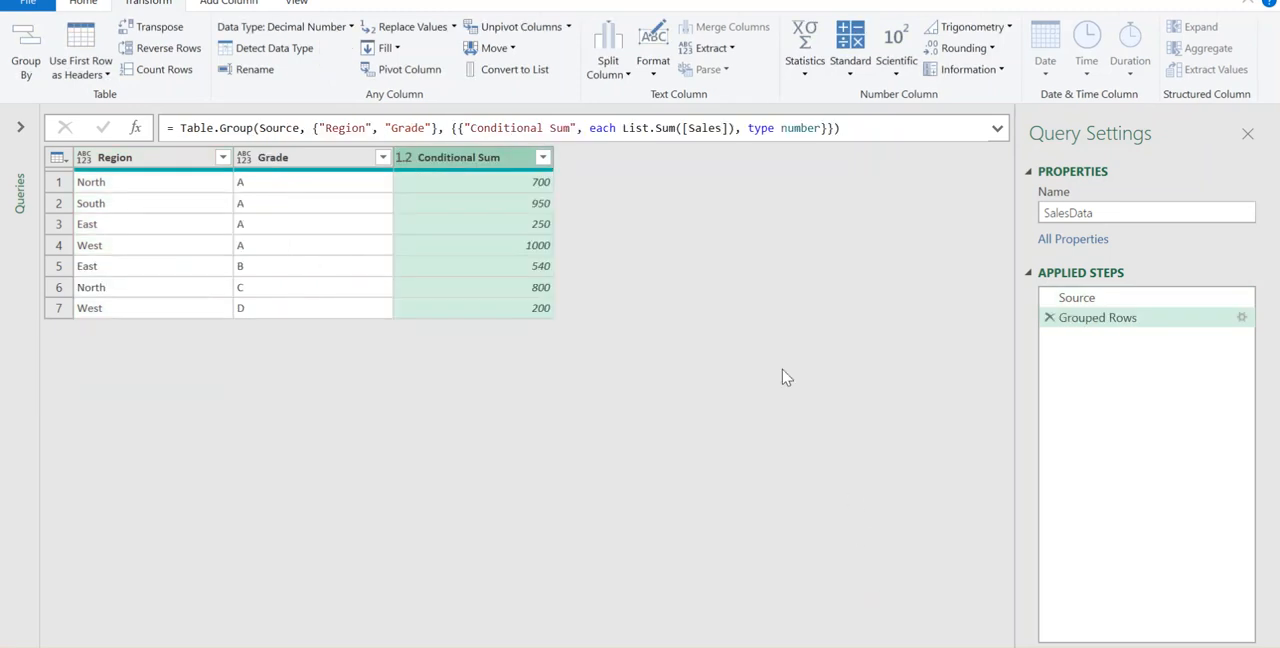
Step: Examine the first two grouped rows, comparing their Region, Grade and Conditional Sum values
click(160, 190)
click(298, 190)
click(424, 187)
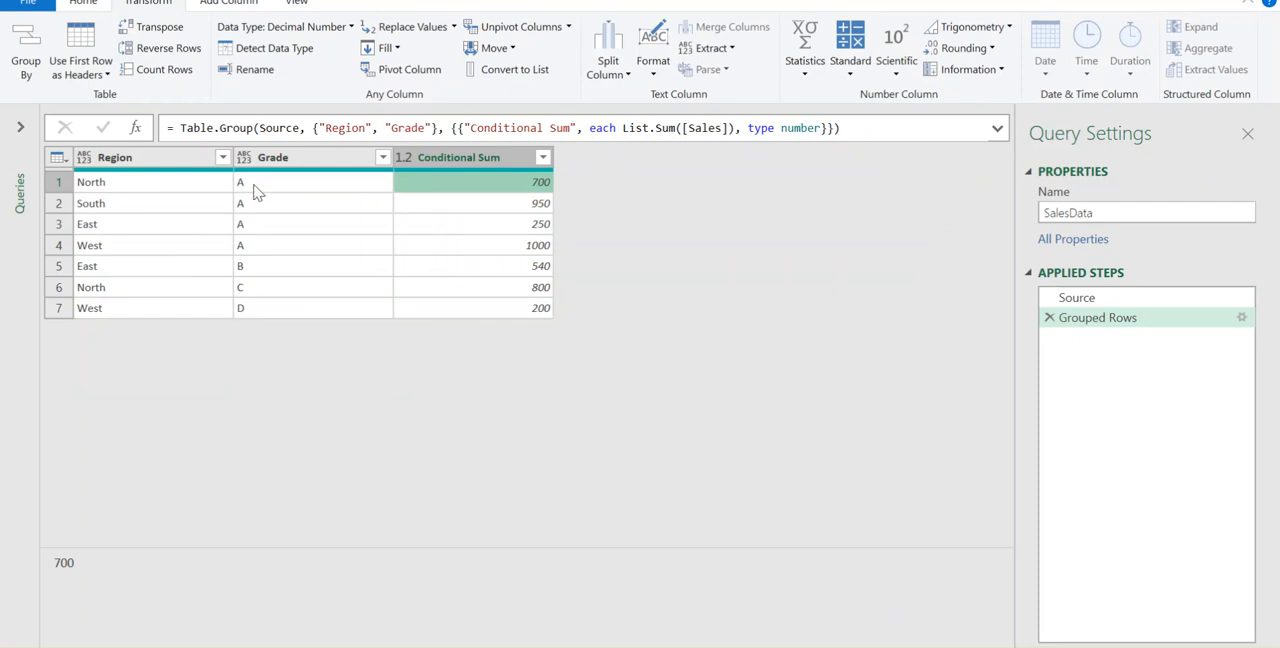
click(158, 190)
click(300, 183)
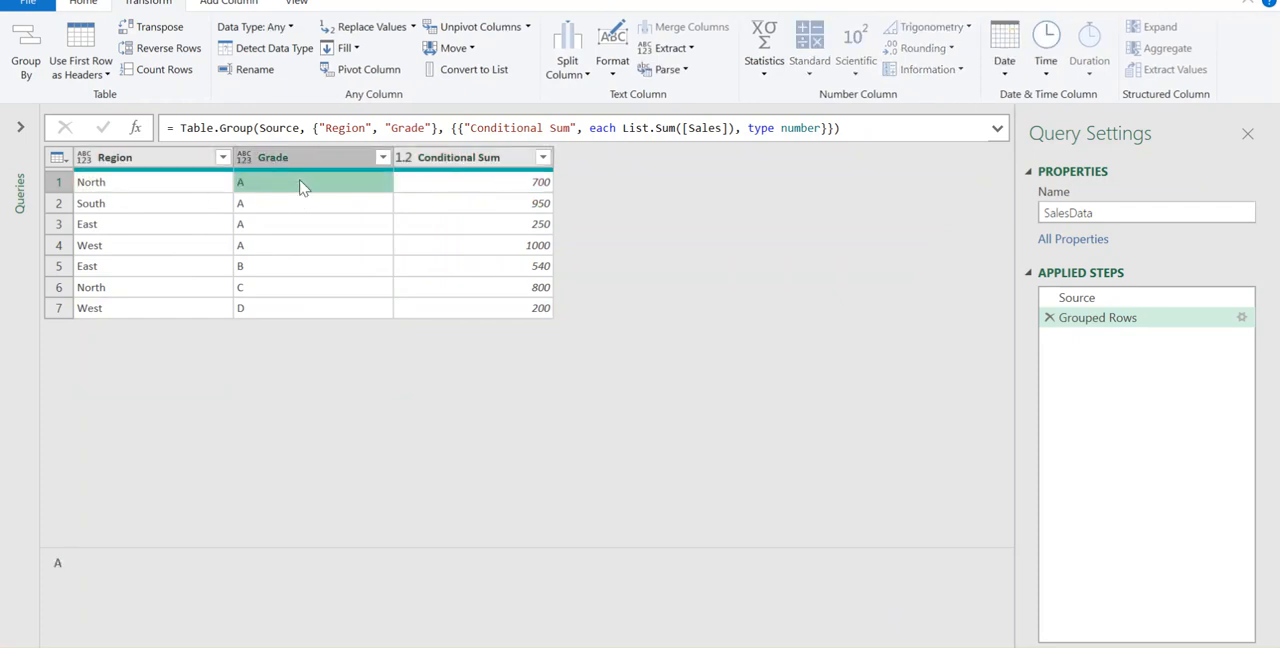
click(198, 205)
click(323, 208)
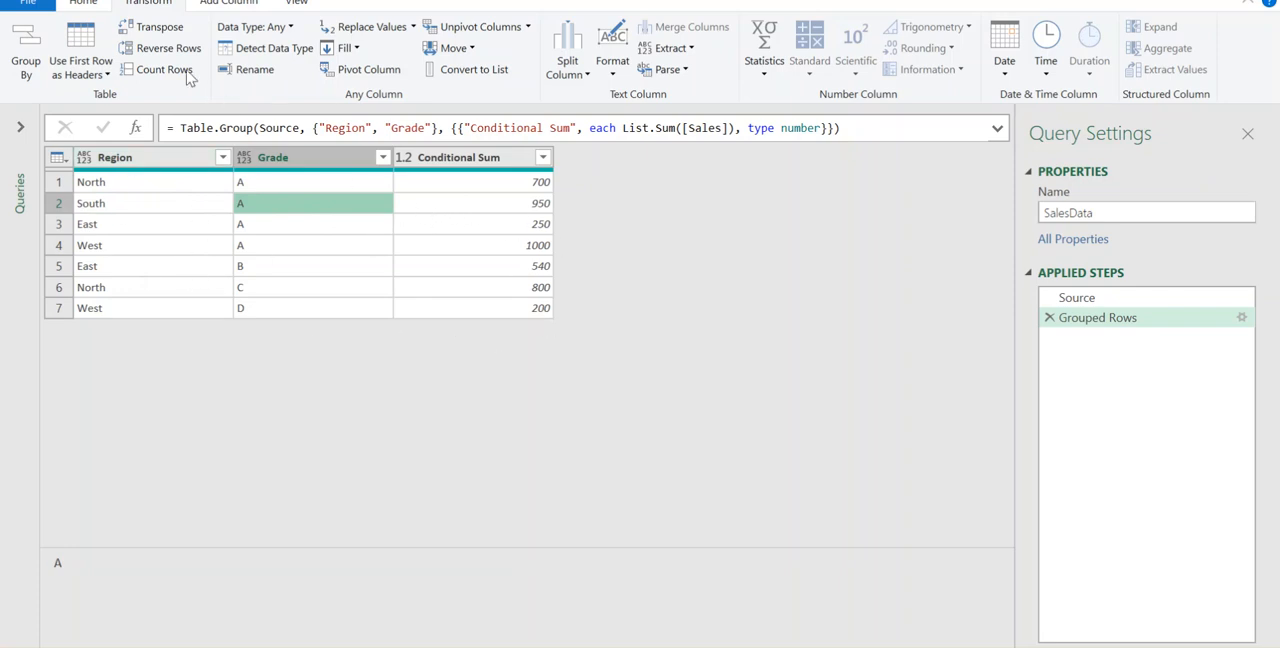
Step: Close and load the SalesData query to a new worksheet and select all data rows of the resulting table
click(88, 3)
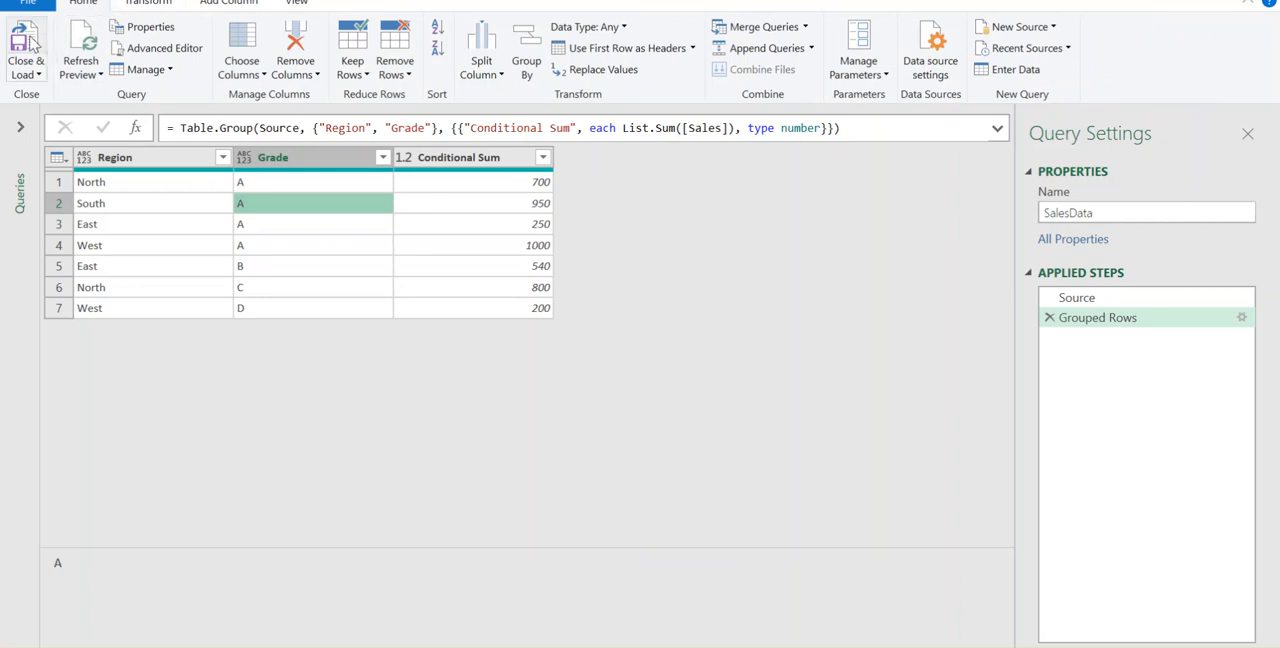
click(40, 42)
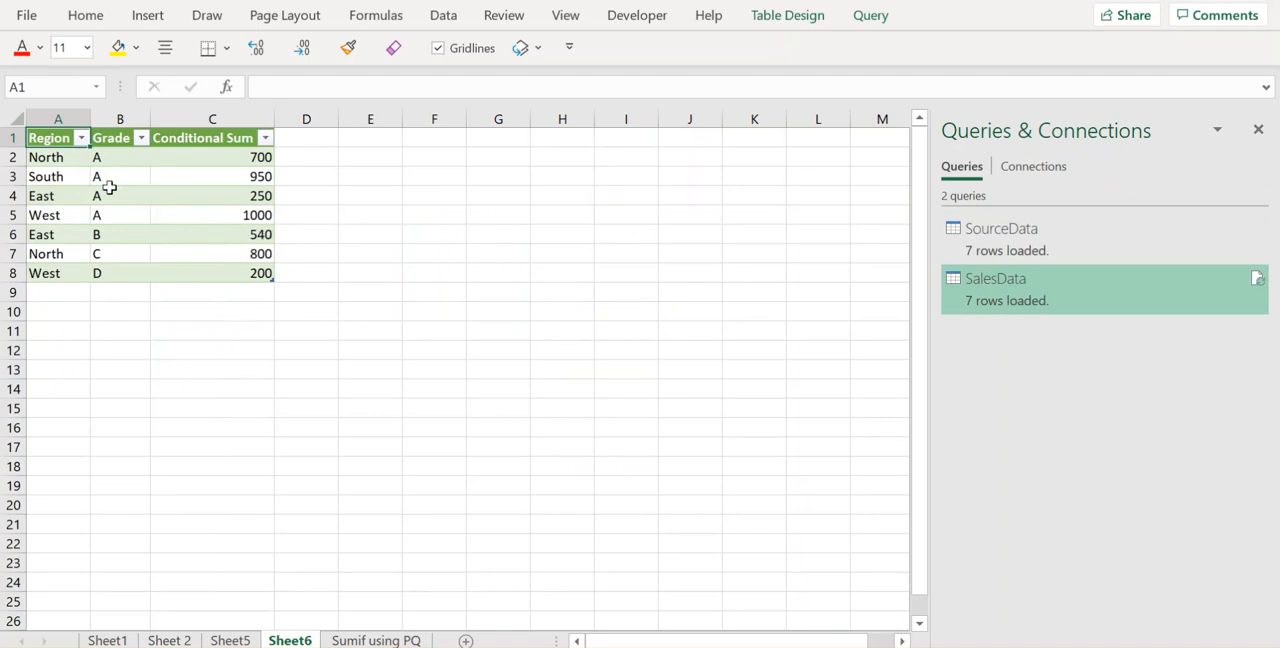
drag(60, 161, 224, 264)
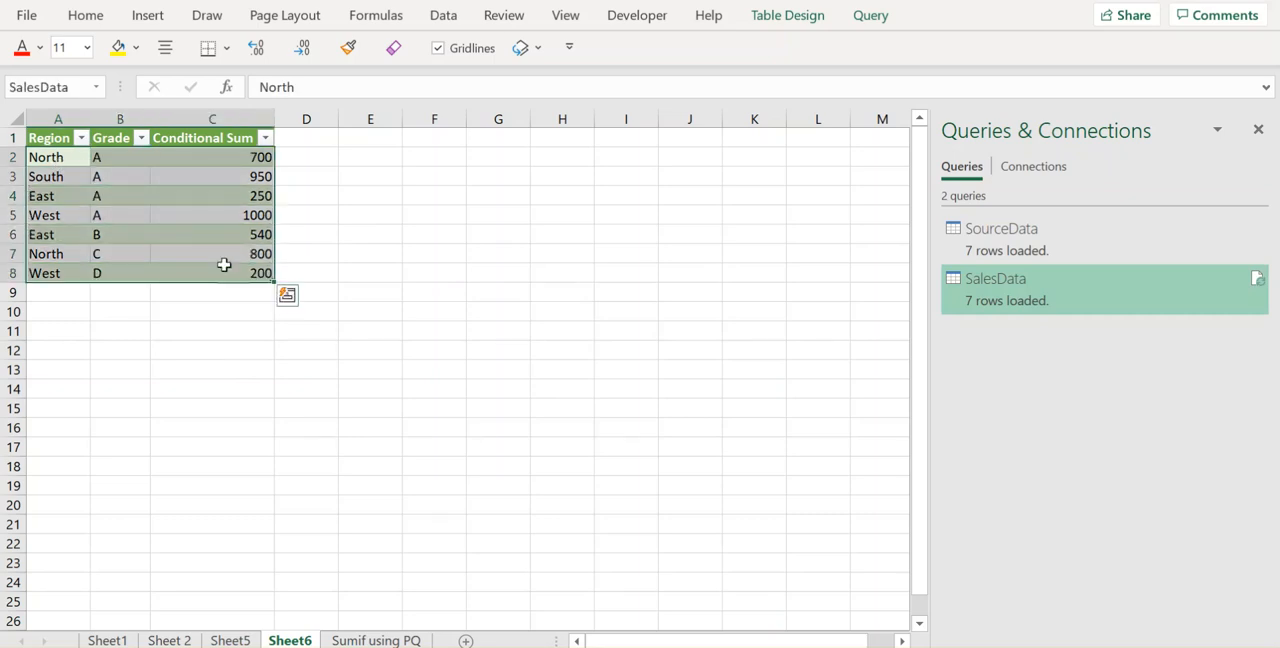